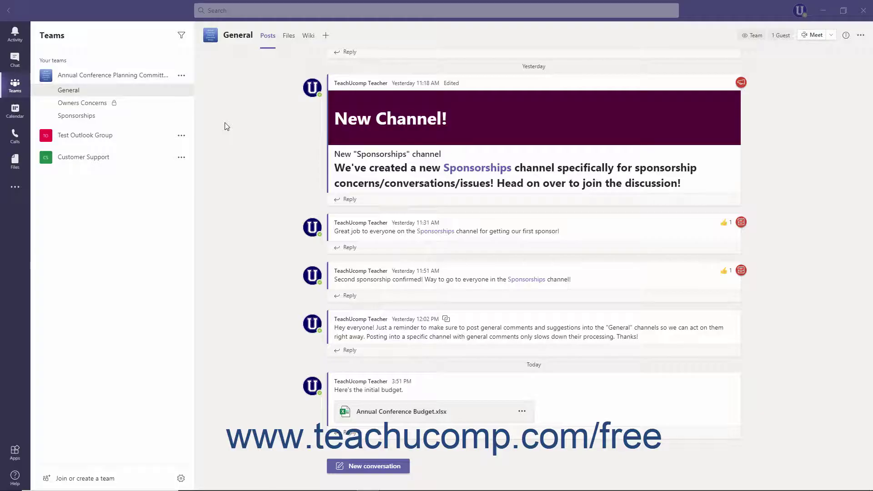
Show the Annual Conference Planning Committee General channel's Files tab with its four files
{"action": "left_click", "coordinate": [288, 39]}
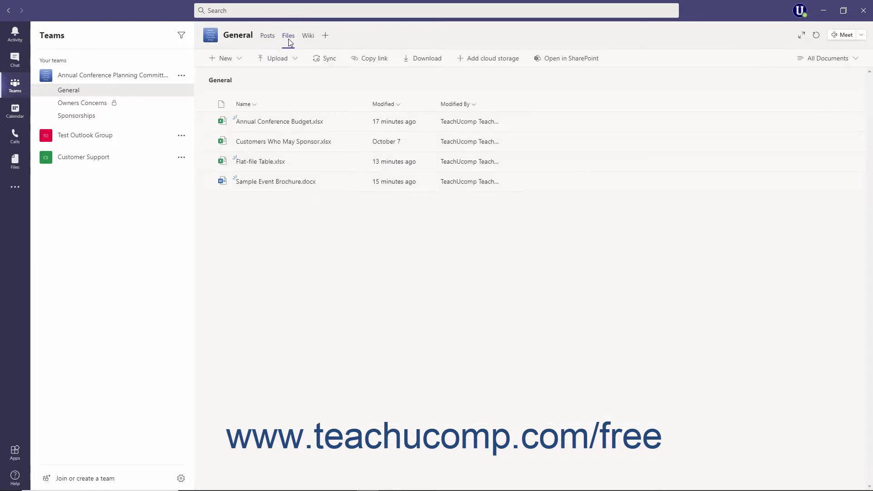
{"action": "left_click", "coordinate": [265, 42]}
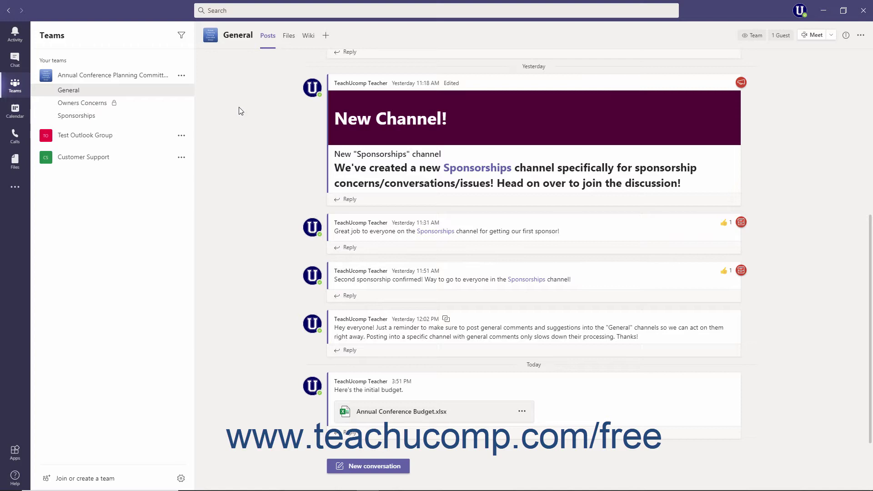
{"action": "left_click", "coordinate": [93, 136]}
{"action": "left_click", "coordinate": [92, 151]}
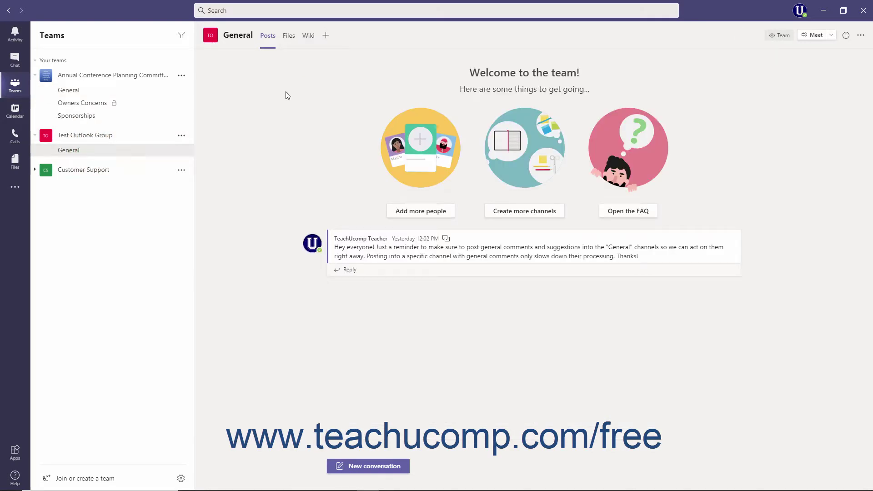
{"action": "left_click", "coordinate": [292, 39]}
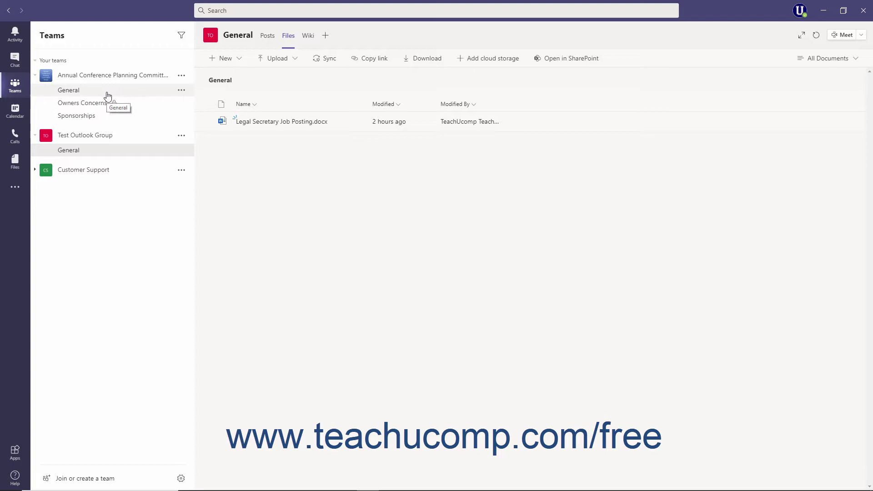
{"action": "left_click", "coordinate": [108, 92]}
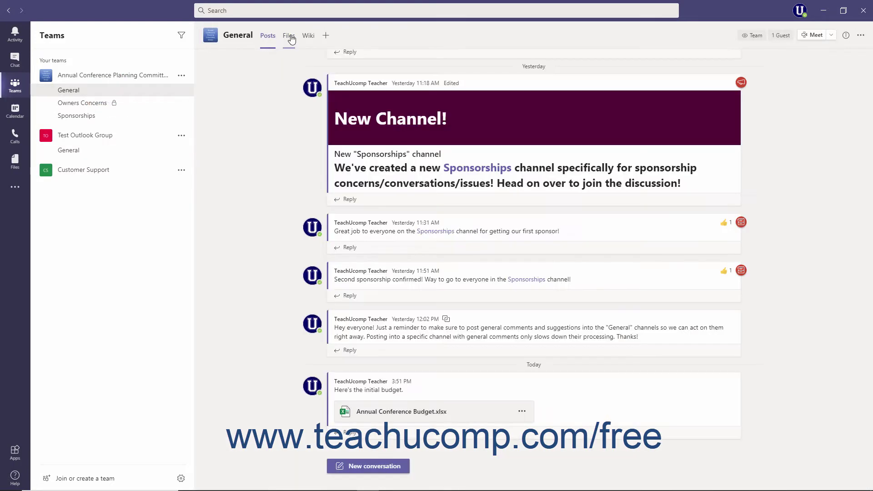
Go to the SharePoint Documents library root showing the General and Sponsorships folders
{"action": "left_click", "coordinate": [290, 37]}
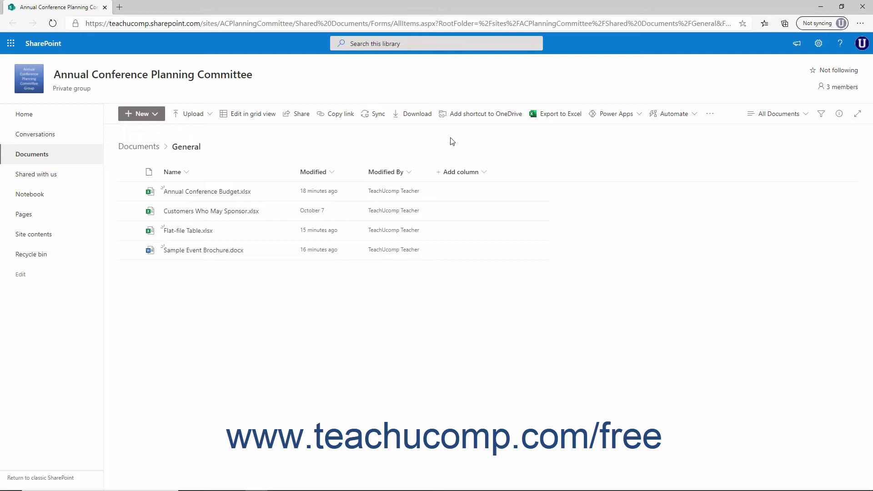
{"action": "left_click", "coordinate": [51, 155]}
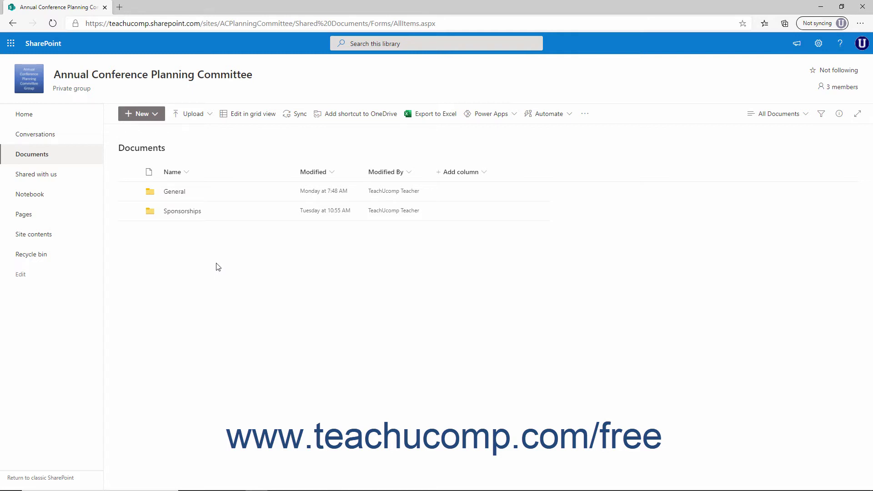
Sync the conference Documents library to OneDrive, allowing OneDrive to open, and dismiss the notice
{"action": "left_click", "coordinate": [301, 114]}
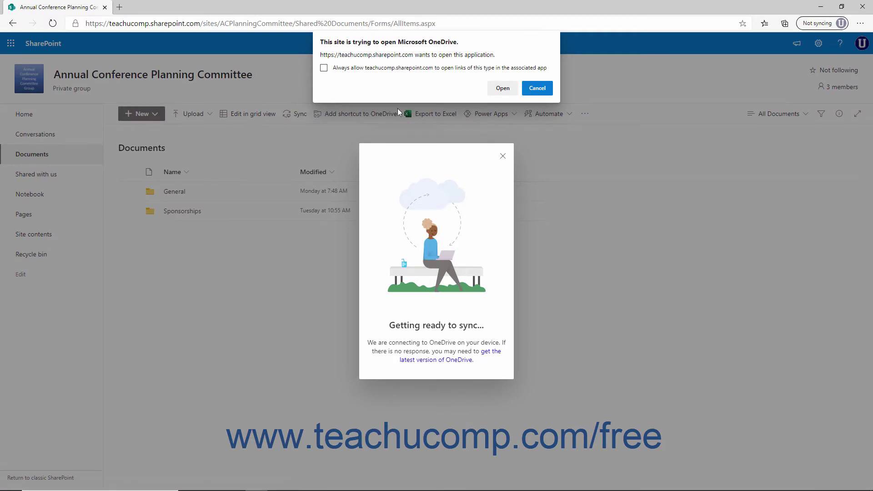
{"action": "left_click", "coordinate": [503, 88]}
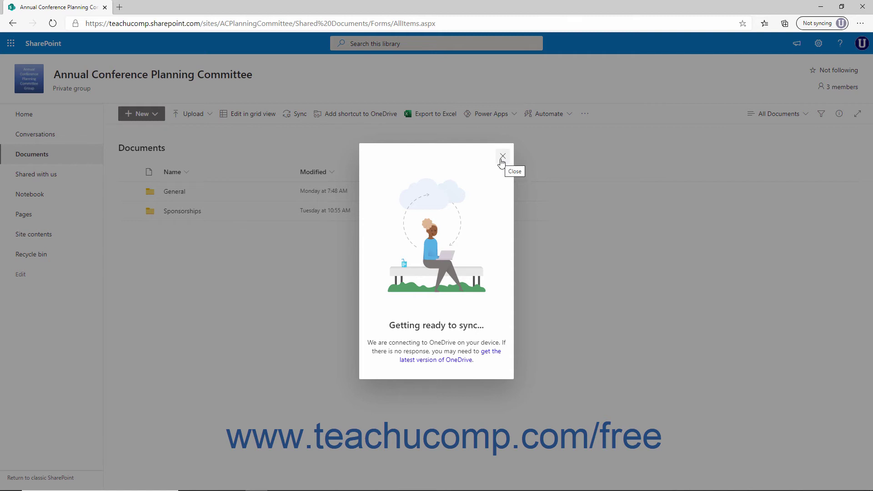
{"action": "left_click", "coordinate": [501, 159]}
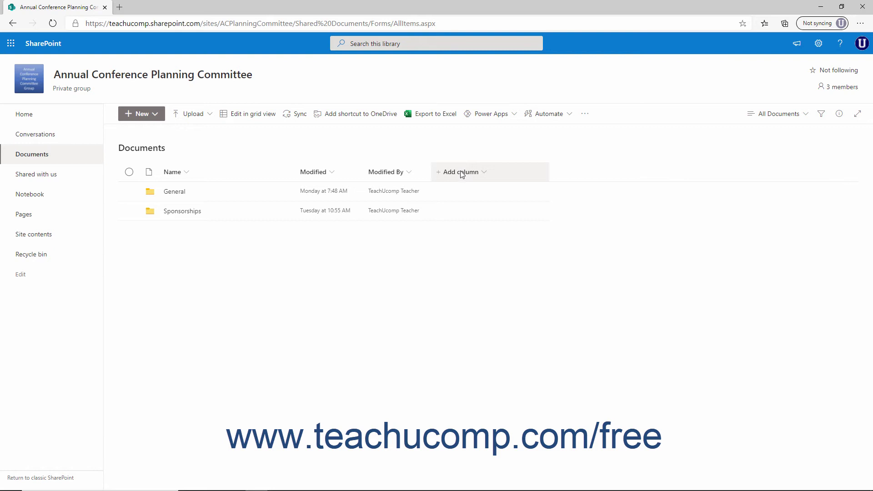
Back in Teams, sync the Test Outlook Group General channel's files to this PC
{"action": "left_click", "coordinate": [863, 7]}
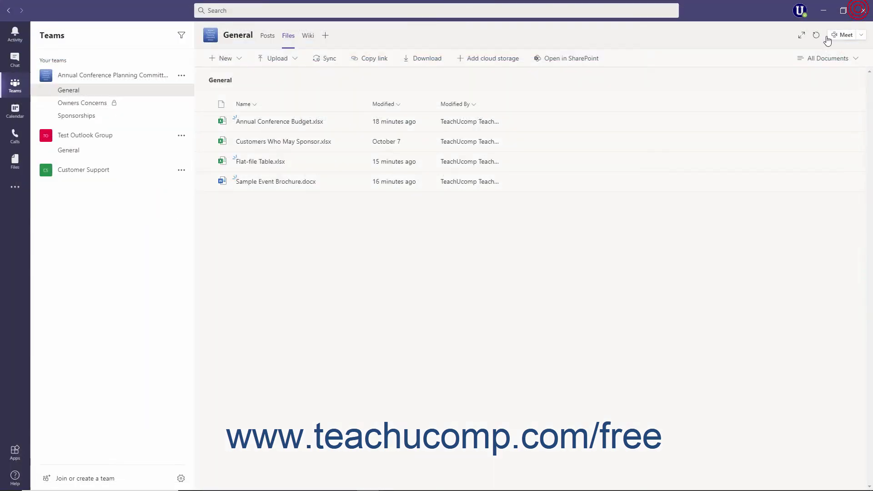
{"action": "left_click", "coordinate": [100, 152]}
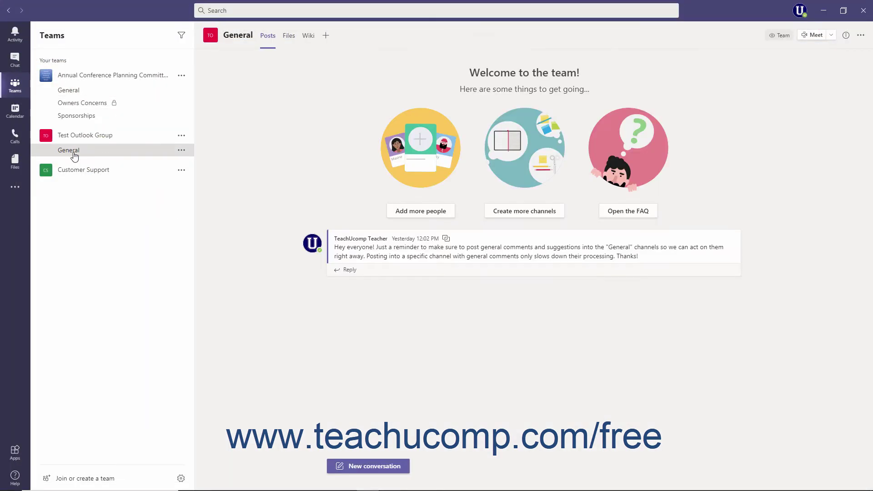
{"action": "left_click", "coordinate": [290, 36]}
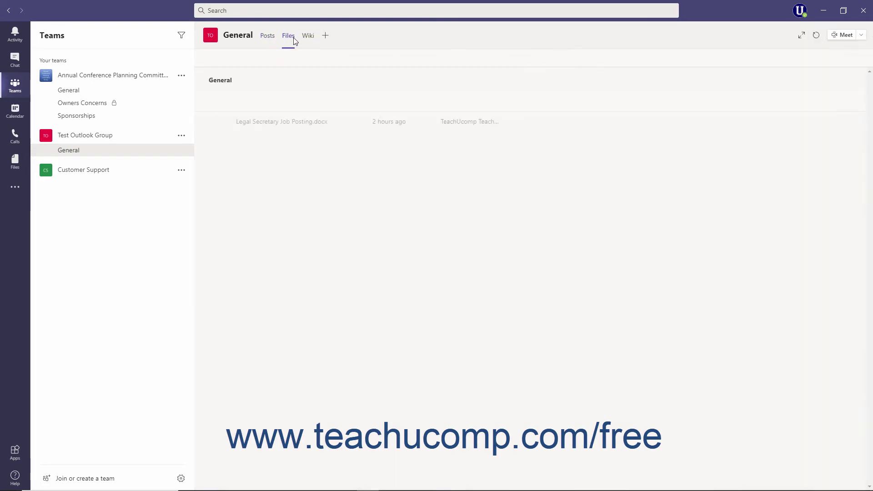
{"action": "left_click", "coordinate": [323, 59]}
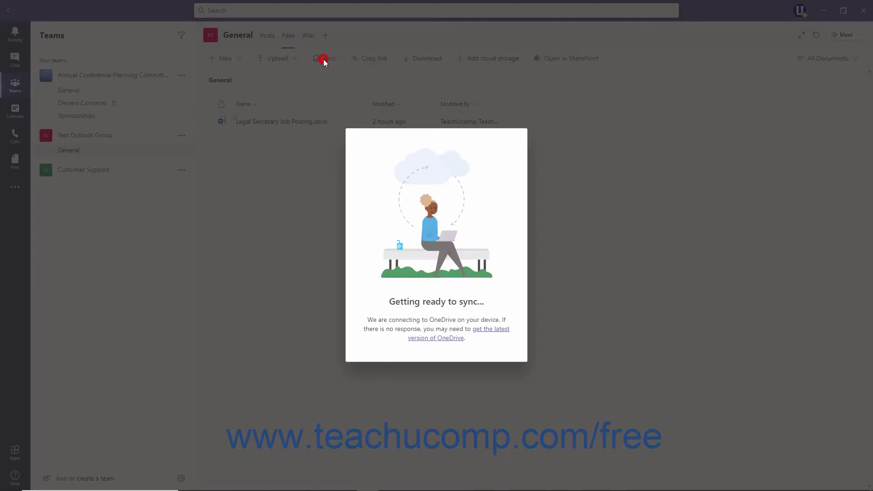
{"action": "left_click", "coordinate": [583, 239]}
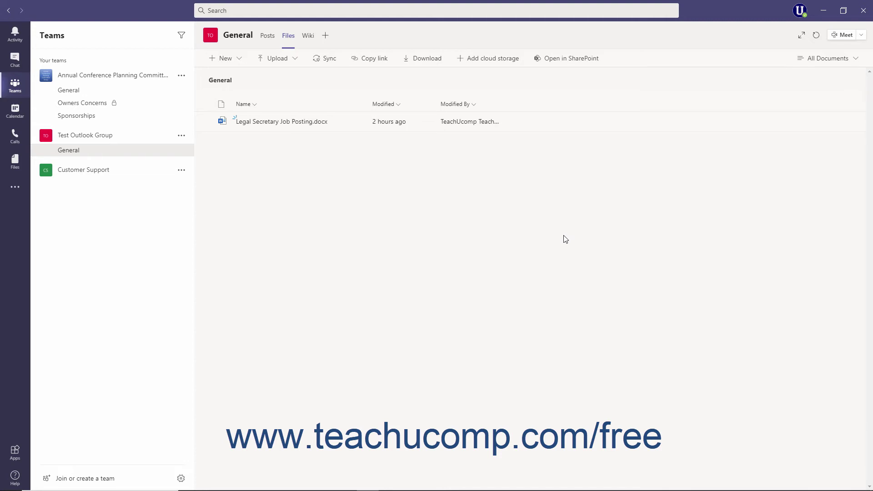
Sync the conference team's General channel files to this PC and dismiss the notice
{"action": "left_click", "coordinate": [77, 91]}
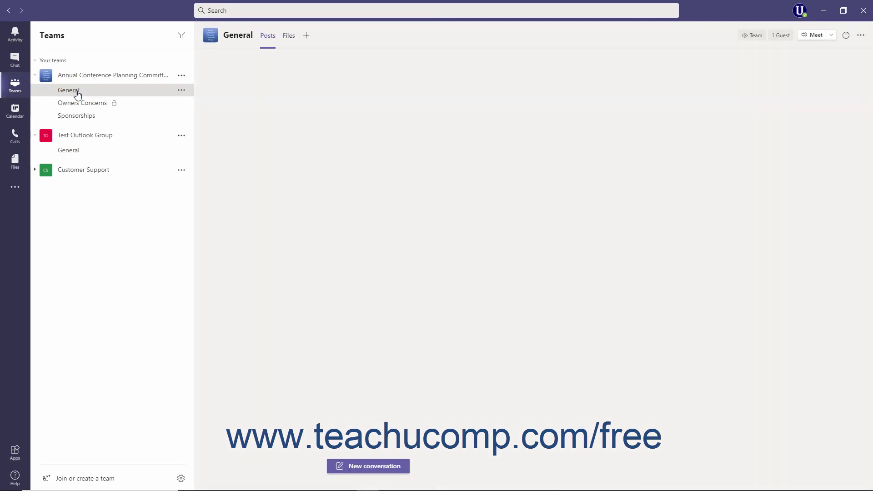
{"action": "left_click", "coordinate": [290, 38]}
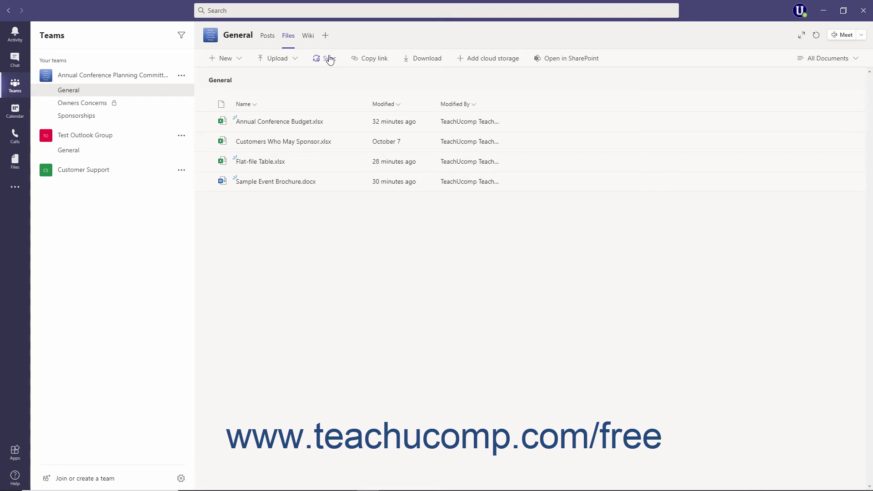
{"action": "left_click", "coordinate": [329, 58]}
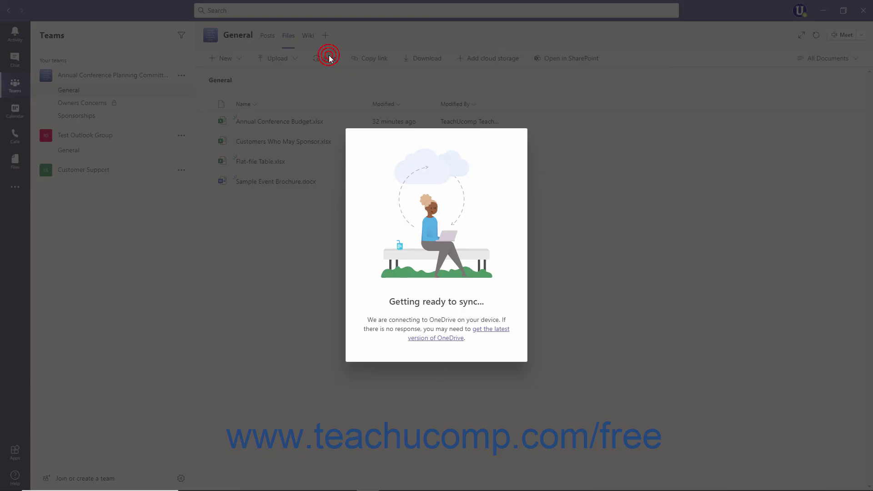
{"action": "left_click", "coordinate": [605, 307]}
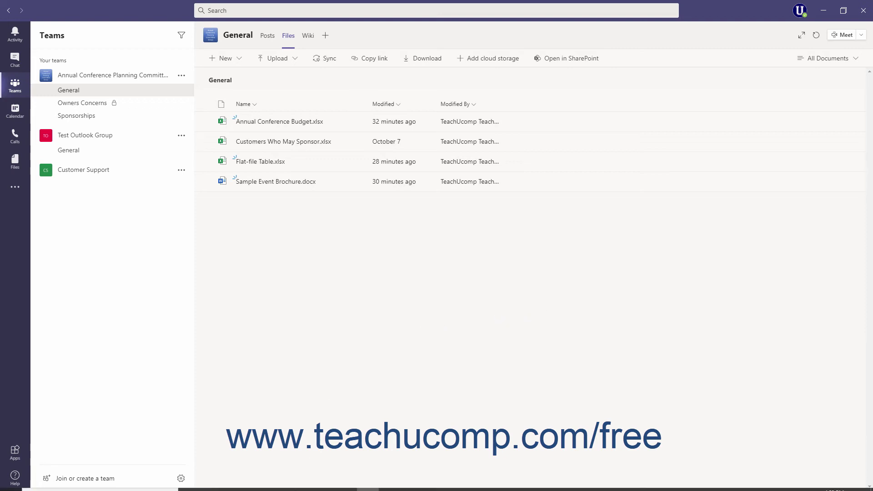
Browse TeachUcomp, Inc > Annual Conference Planning Committee - Documents > General in File Explorer, then close it
{"action": "left_click", "coordinate": [278, 483]}
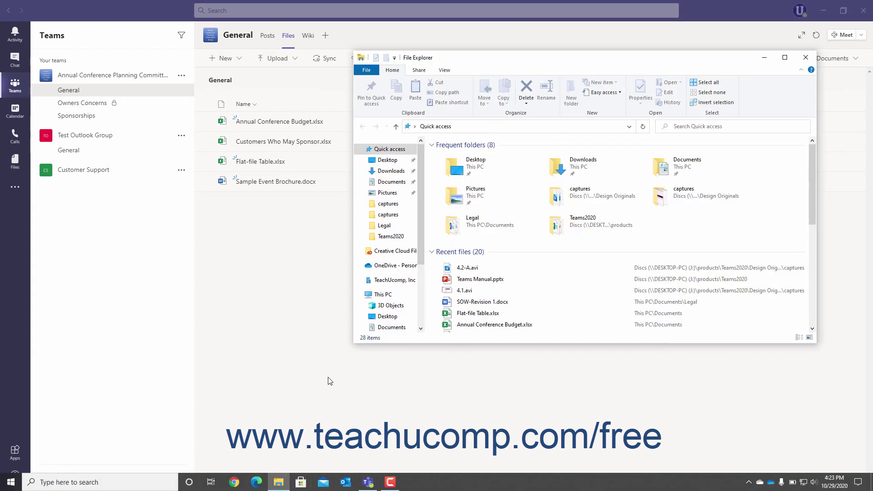
{"action": "left_click", "coordinate": [396, 280]}
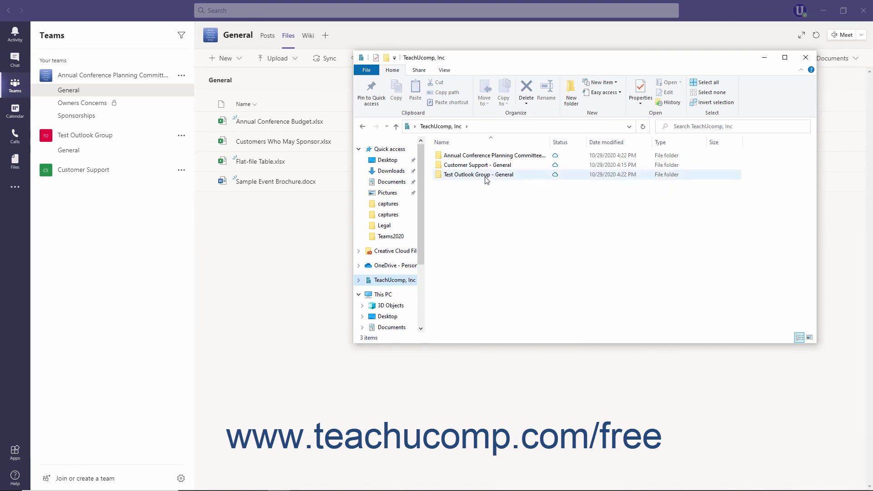
{"action": "double_click", "coordinate": [489, 156]}
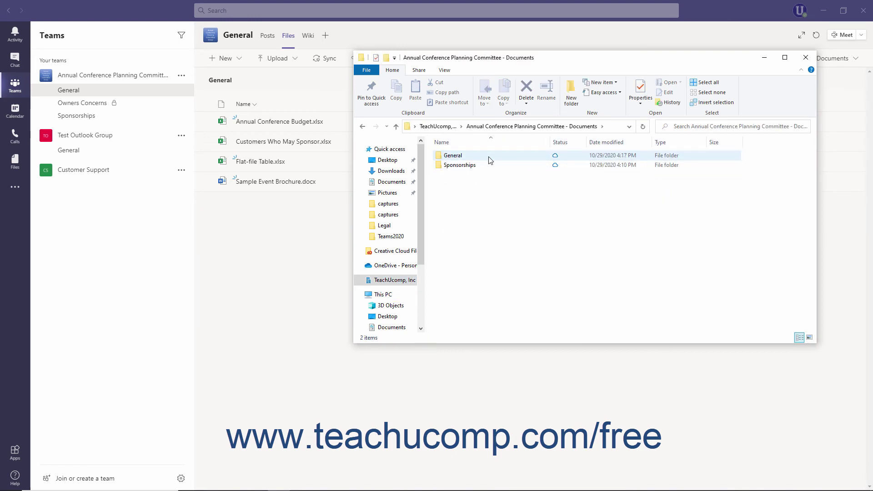
{"action": "double_click", "coordinate": [488, 157]}
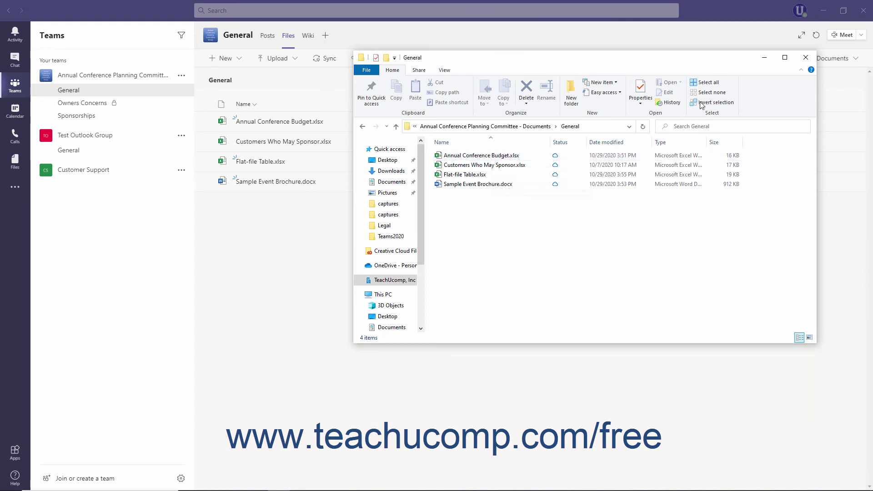
{"action": "left_click", "coordinate": [805, 58]}
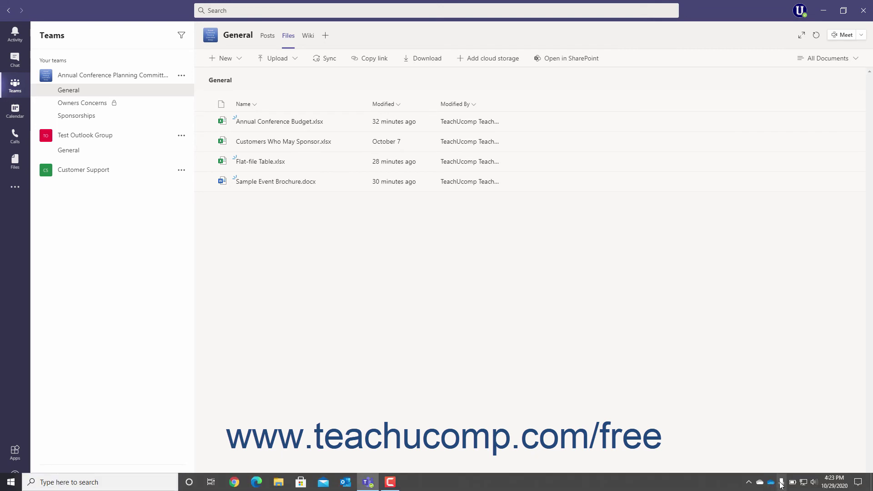
Open OneDrive's Settings from the tray icon and show the Account tab
{"action": "left_click", "coordinate": [774, 484]}
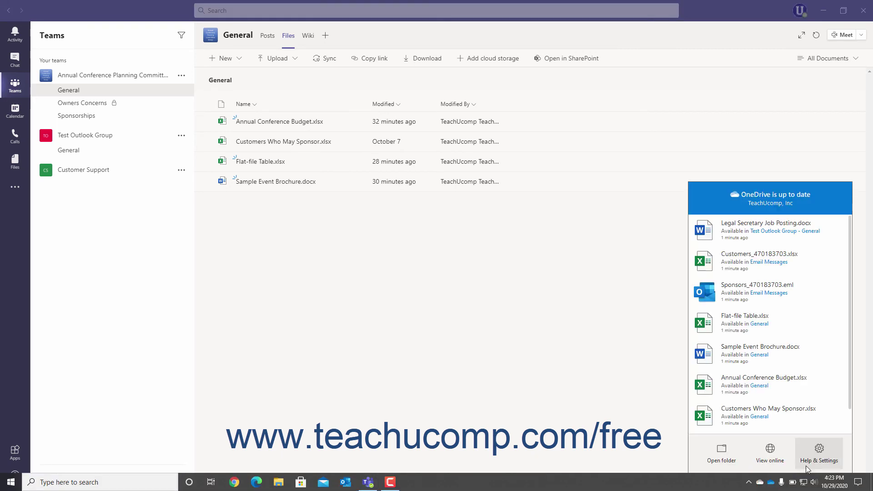
{"action": "left_click", "coordinate": [819, 456]}
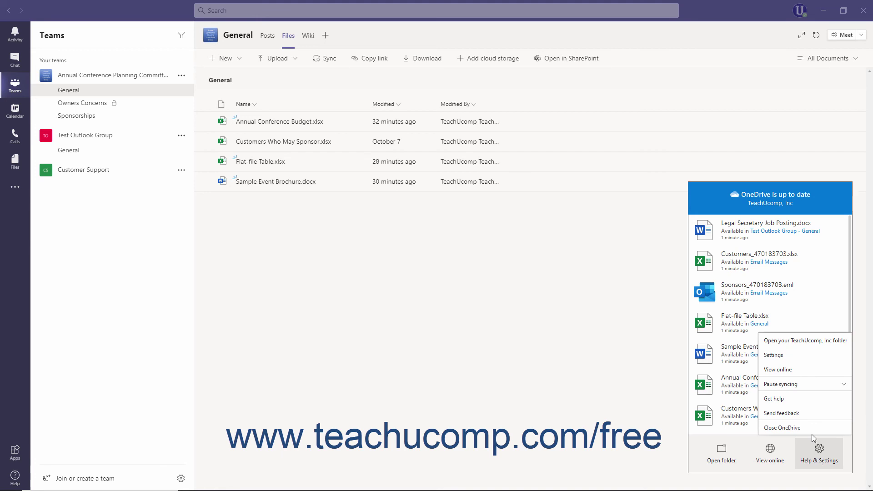
{"action": "left_click", "coordinate": [799, 359]}
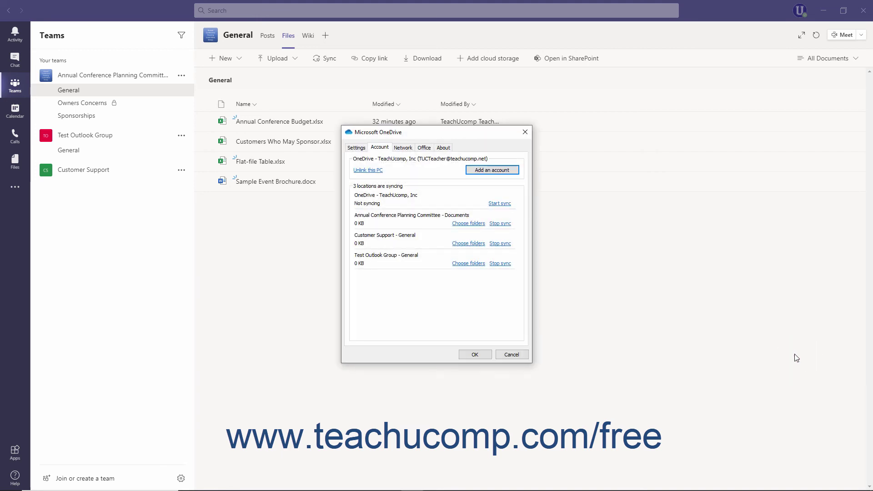
{"action": "left_click", "coordinate": [385, 147]}
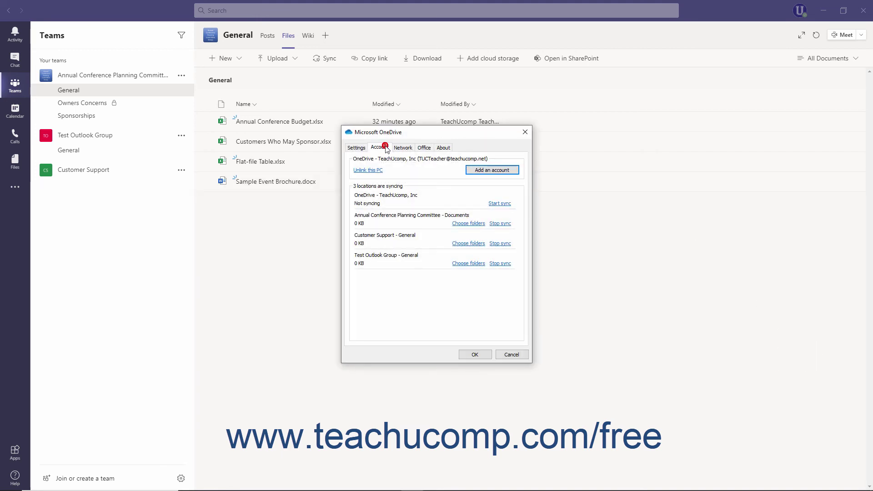
Stop syncing Annual Conference Planning Committee - Documents and Test Outlook Group - General, confirming both
{"action": "left_click", "coordinate": [495, 224]}
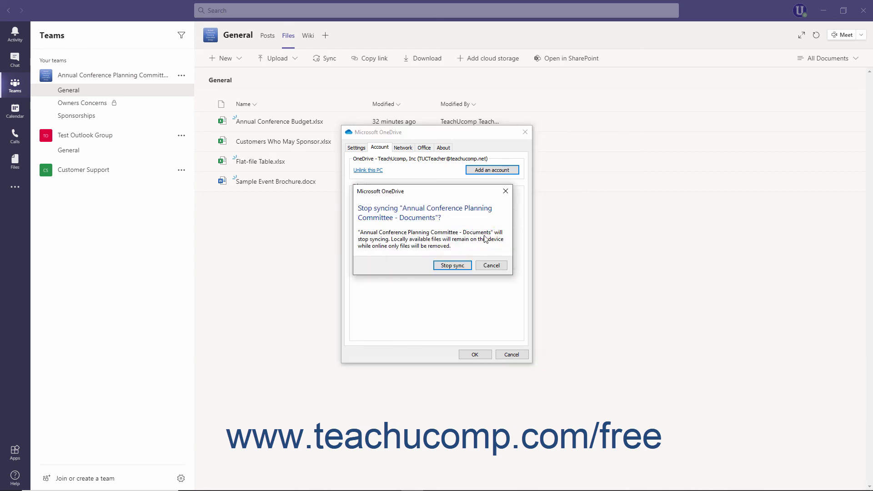
{"action": "left_click", "coordinate": [465, 266]}
{"action": "left_click", "coordinate": [501, 244]}
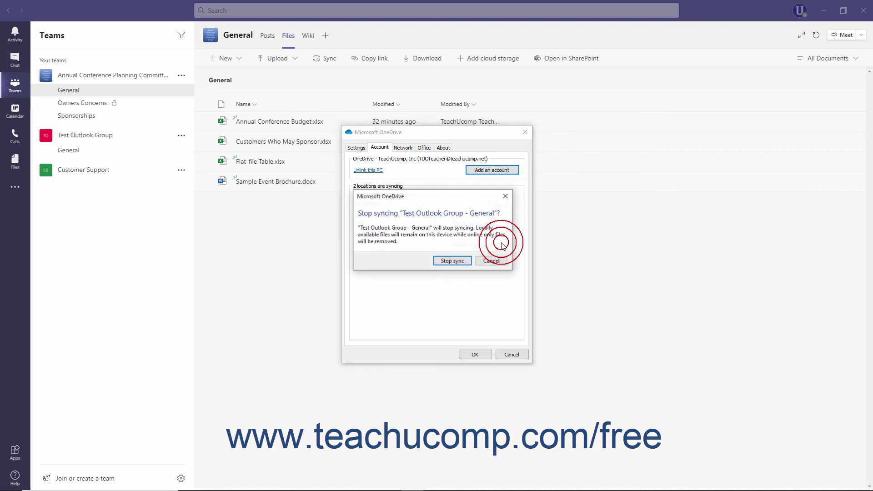
{"action": "left_click", "coordinate": [460, 261]}
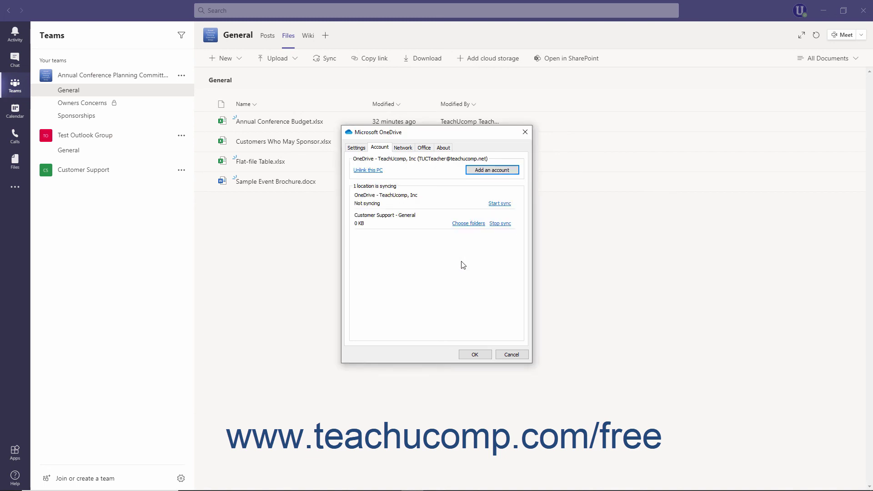
{"action": "left_click", "coordinate": [483, 358]}
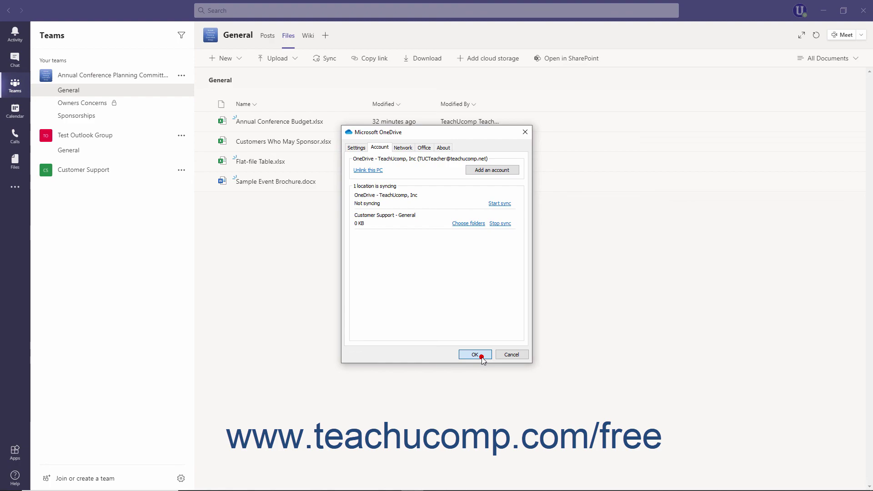